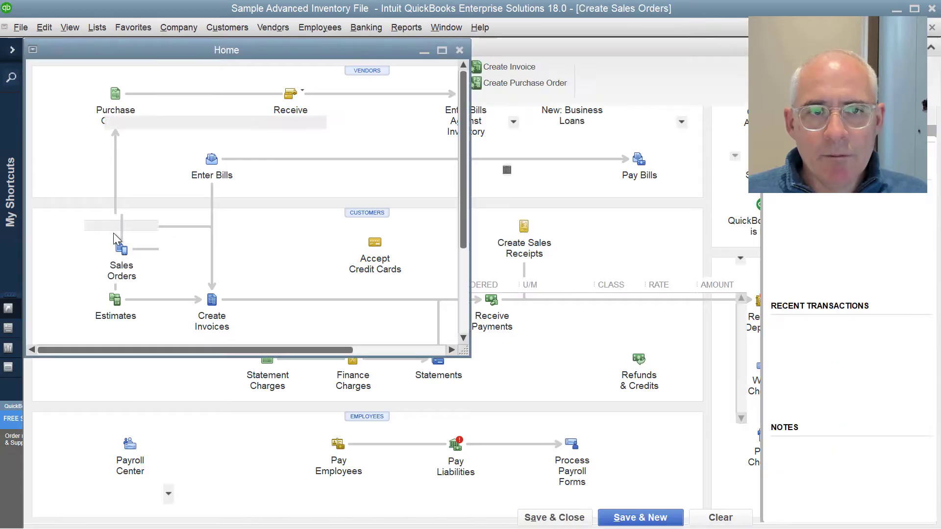
Step: Show saved sales order 8801 in the Create Sales Orders window
left_click(36, 64)
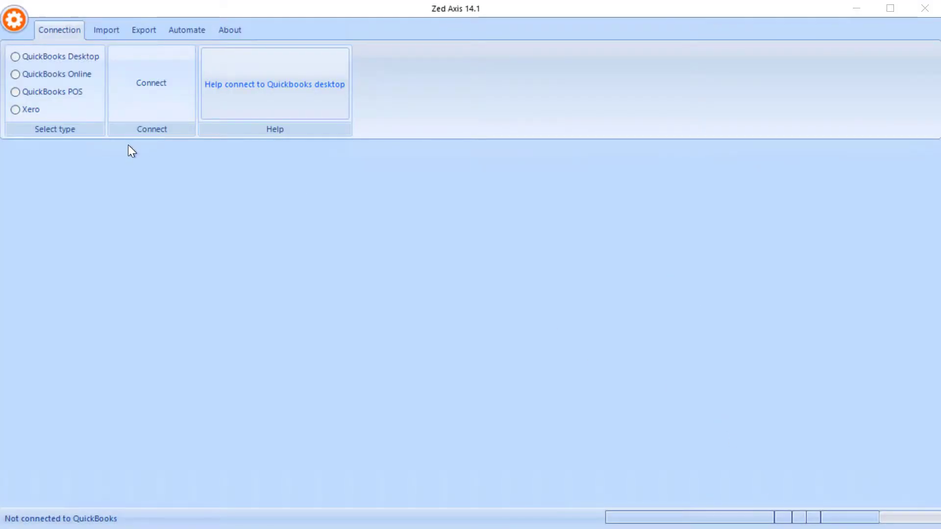
Step: Connect via QuickBooks Desktop to the Enterprise 18.0 sample advanced inventory company file, then show import options
left_click(78, 60)
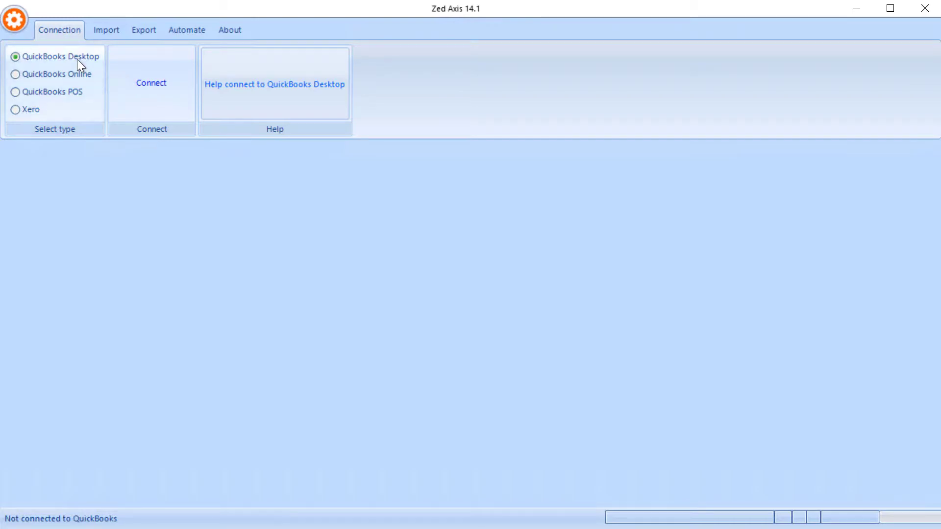
left_click(149, 92)
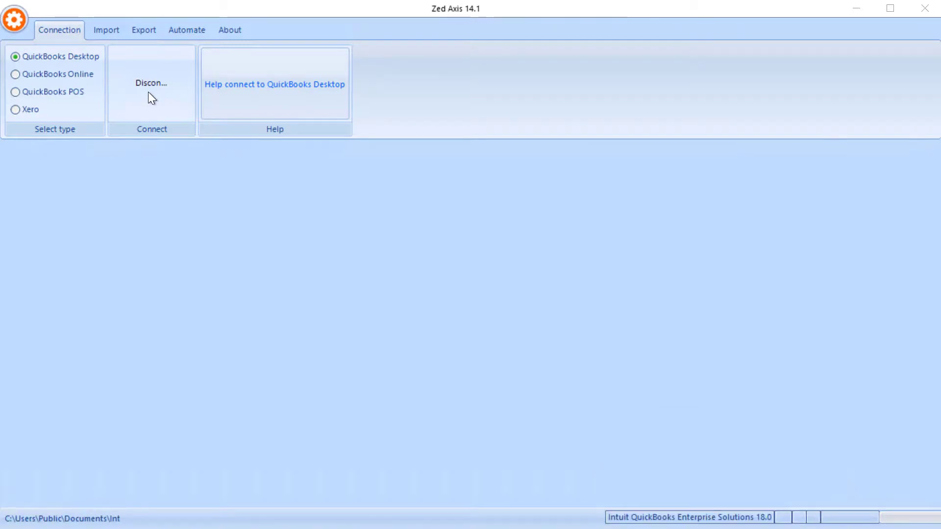
key("Return")
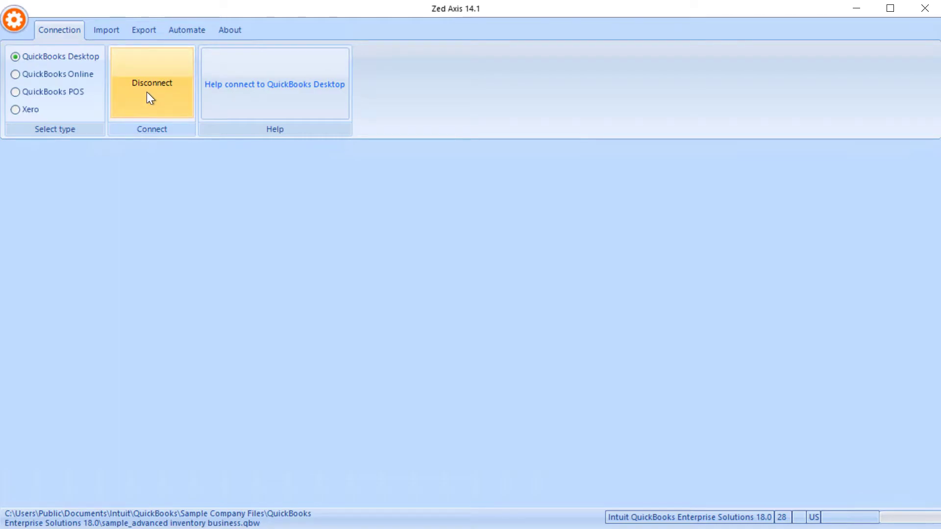
left_click(112, 35)
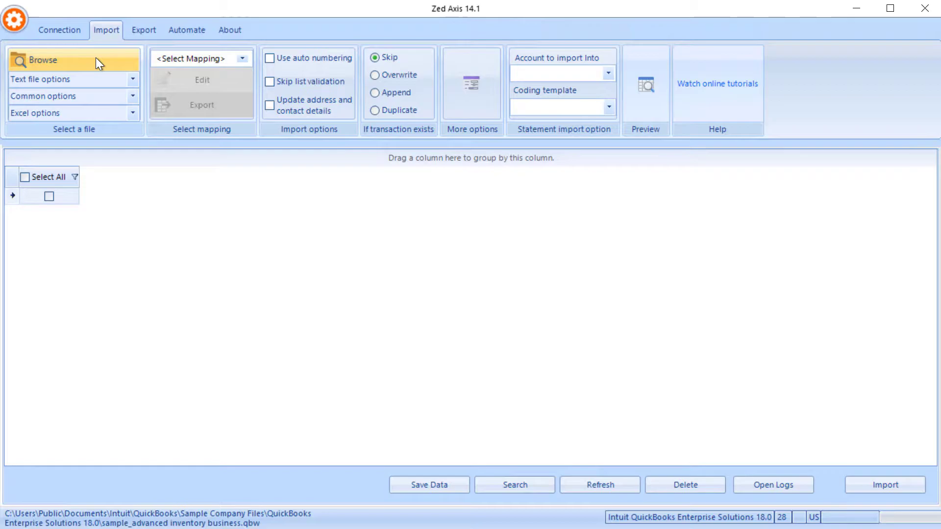
Step: Load Test Data > QuickBooks Desktop > txt > Sales Order.txt into the import grid
left_click(96, 58)
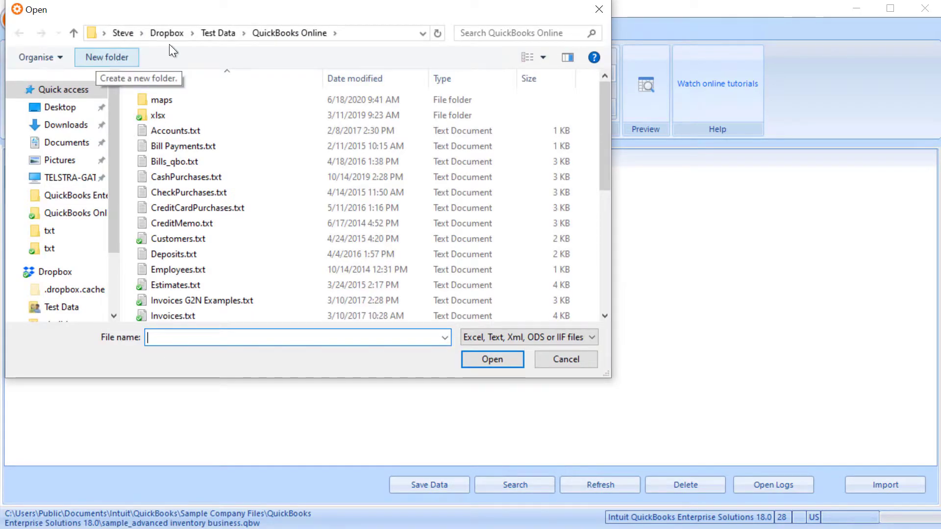
left_click(219, 27)
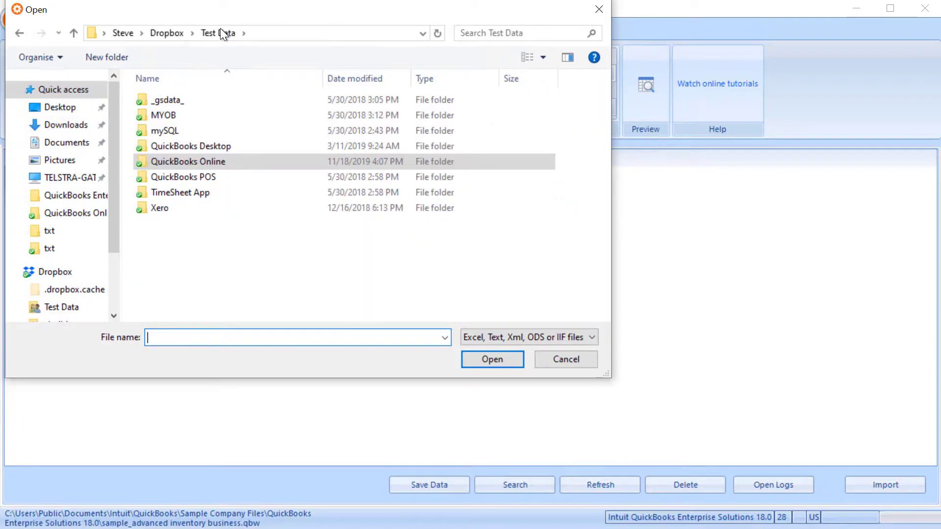
double_click(174, 146)
double_click(184, 254)
double_click(184, 253)
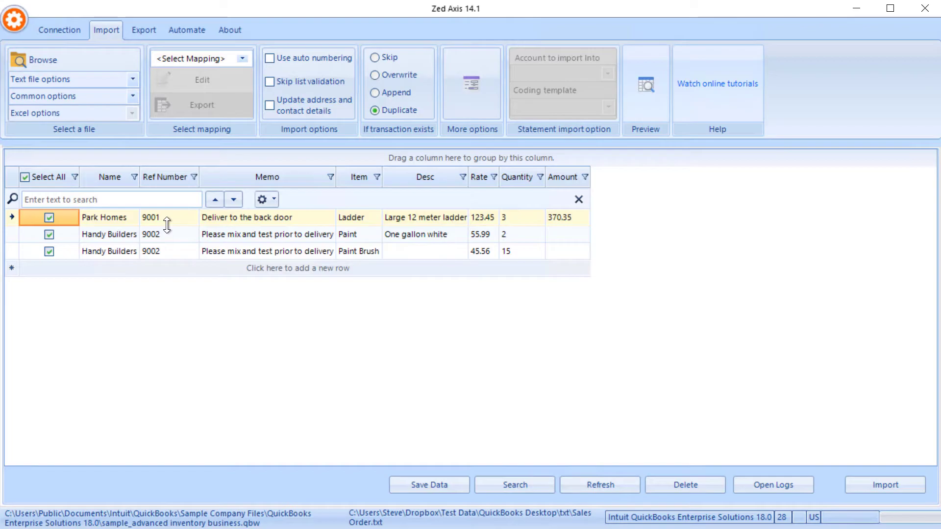
Step: Create a new mapping with SalesOrder as the transaction type
left_click(243, 58)
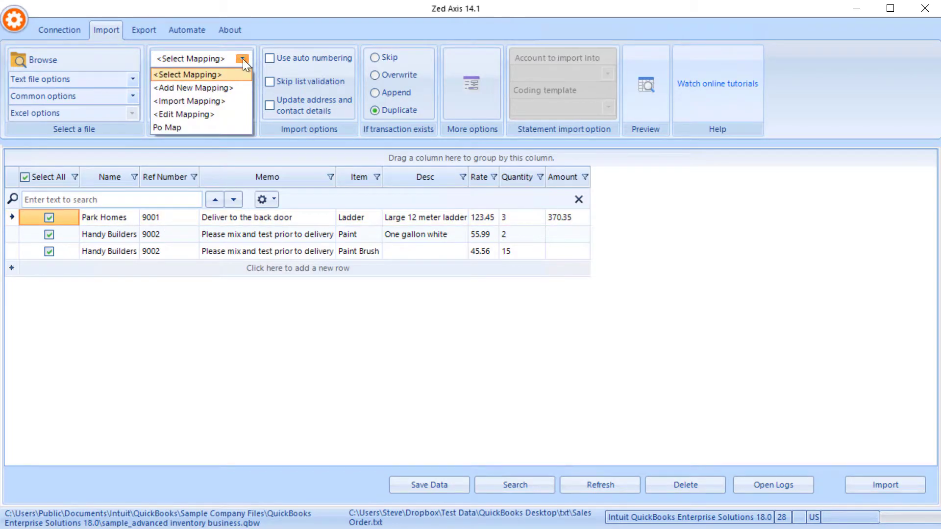
left_click(225, 87)
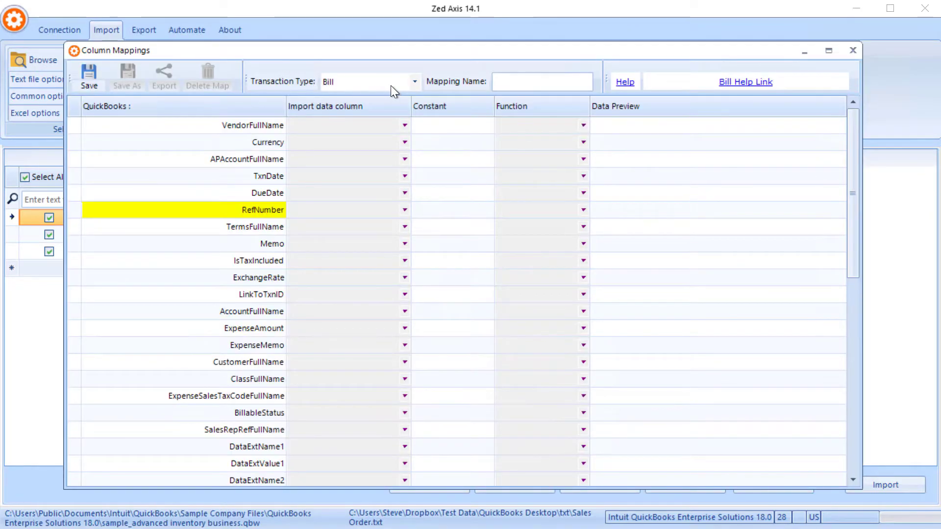
left_click(414, 83)
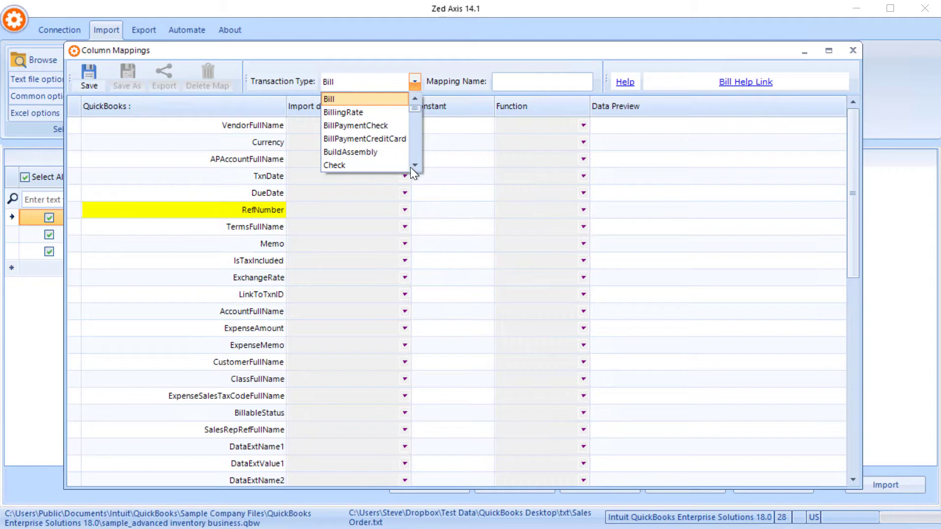
type("SalesOrder")
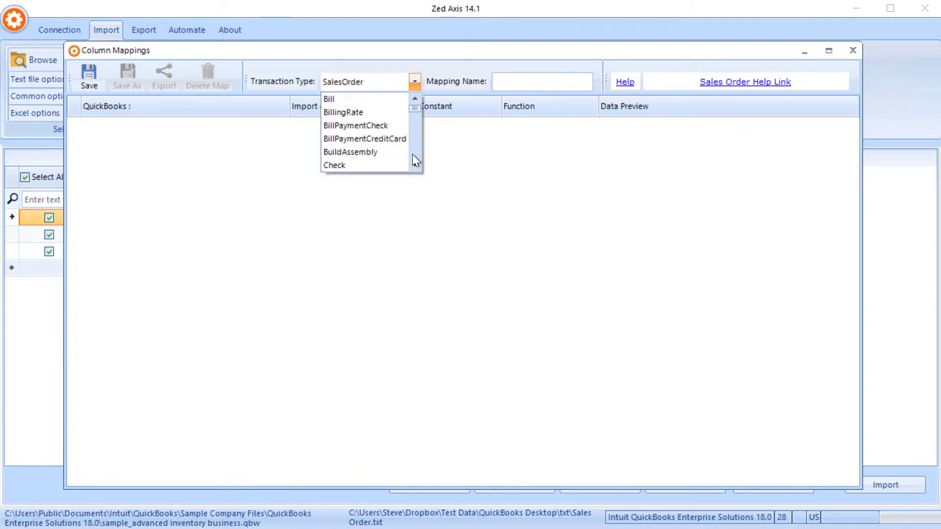
left_click(369, 85)
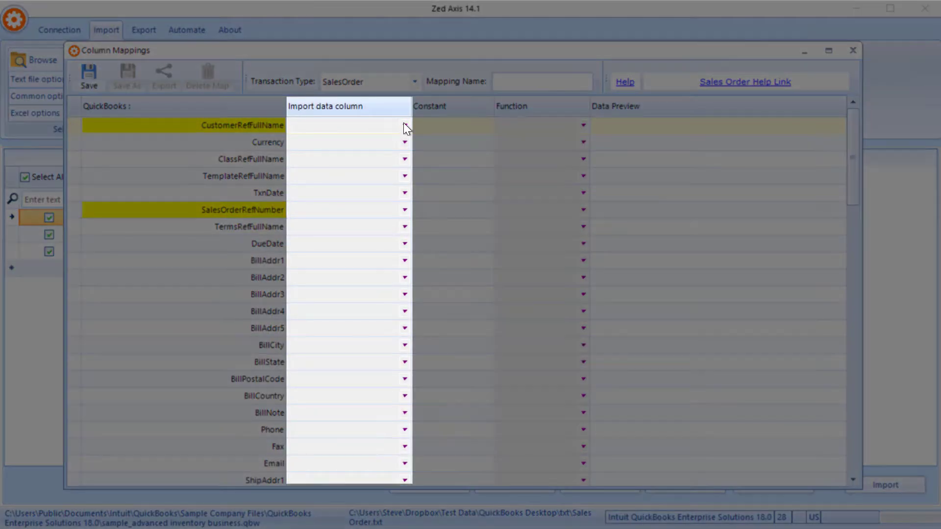
Step: Map CustomerRefFullName to the Name column and SalesOrderRefNumber to Ref Number
left_click(404, 124)
left_click(404, 127)
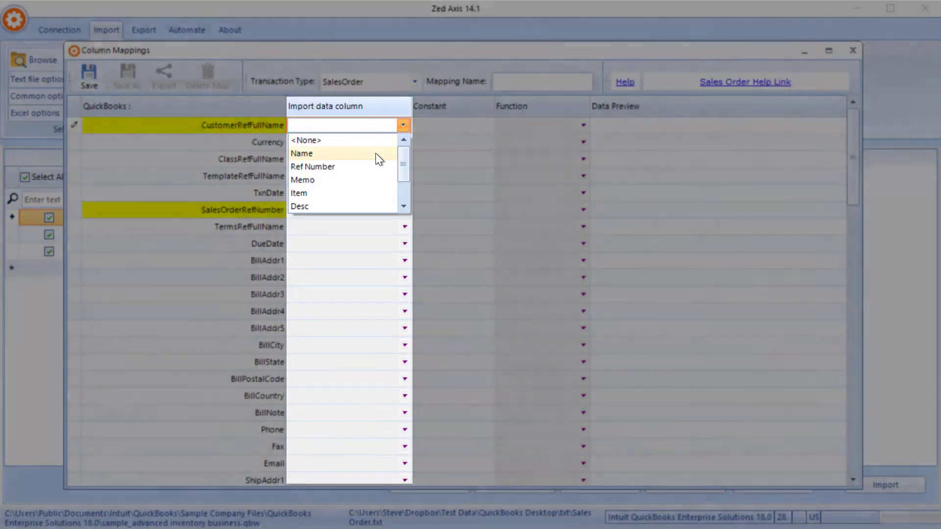
left_click(376, 154)
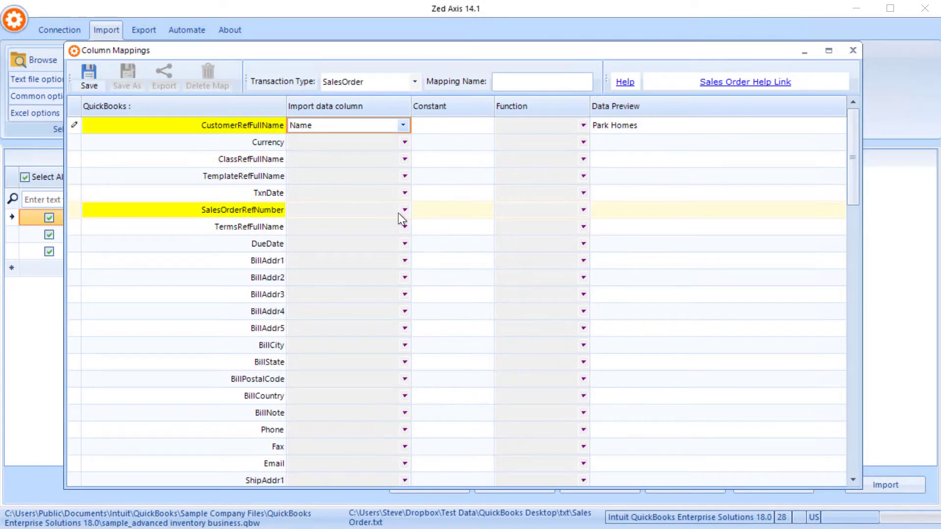
left_click(404, 210)
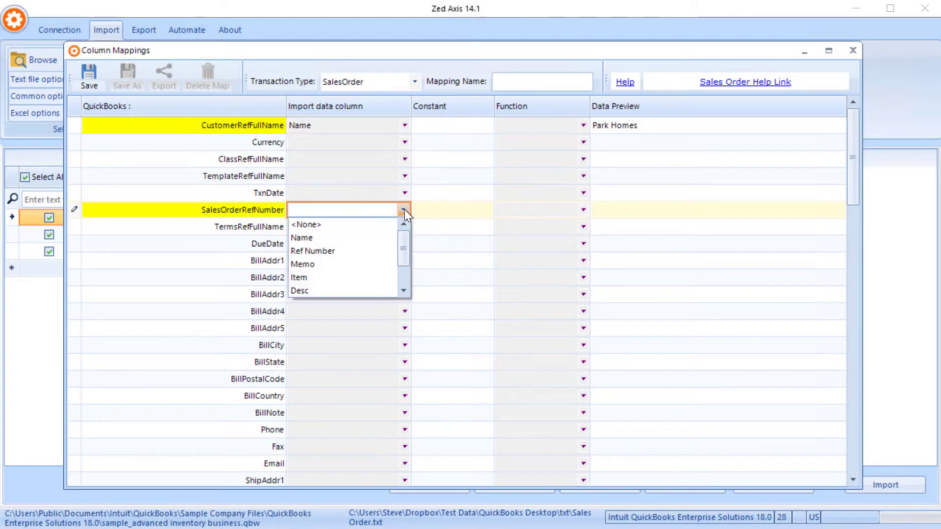
left_click(363, 251)
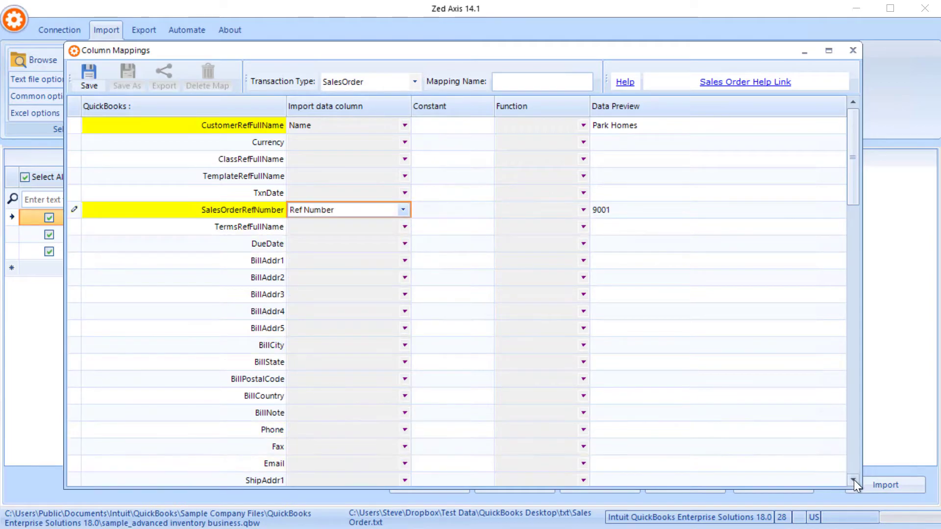
left_click_drag(854, 480, 854, 480)
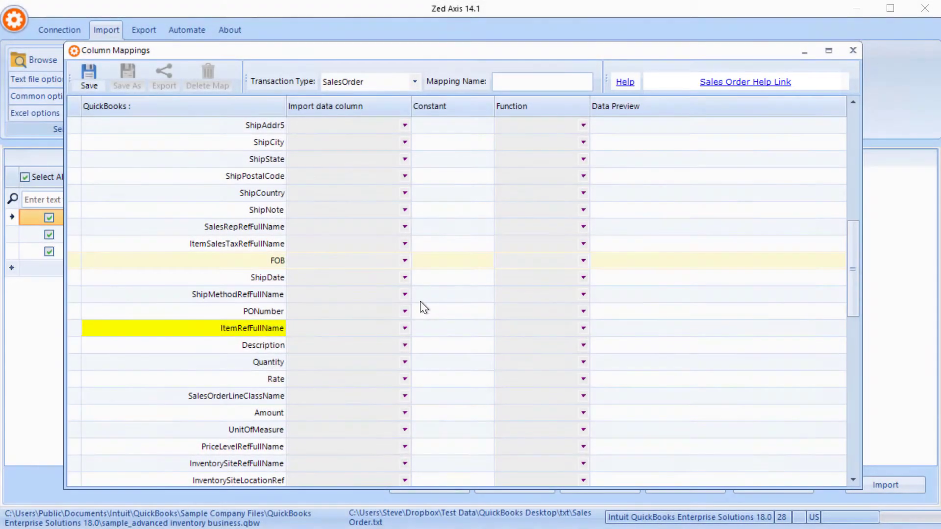
Step: Map ItemRefFullName to the Item column and Description to Memo
left_click(405, 330)
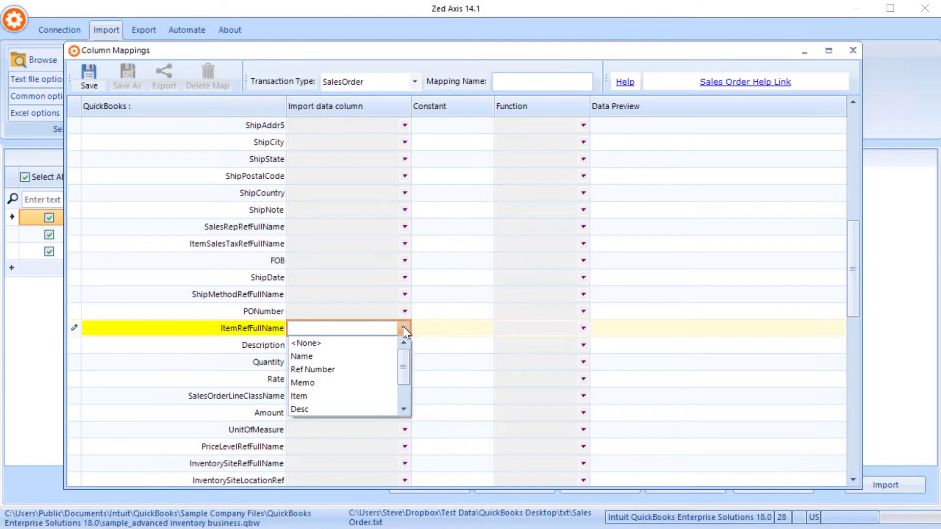
left_click(343, 396)
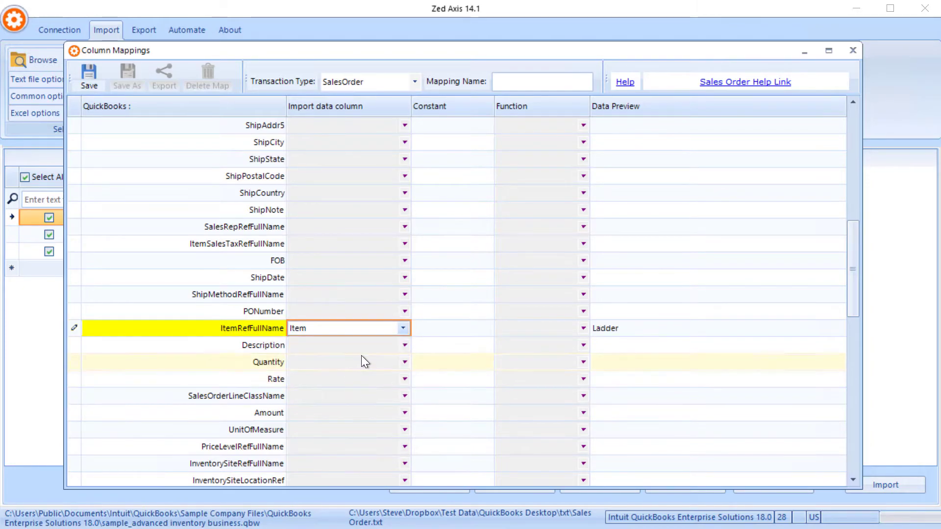
left_click(404, 347)
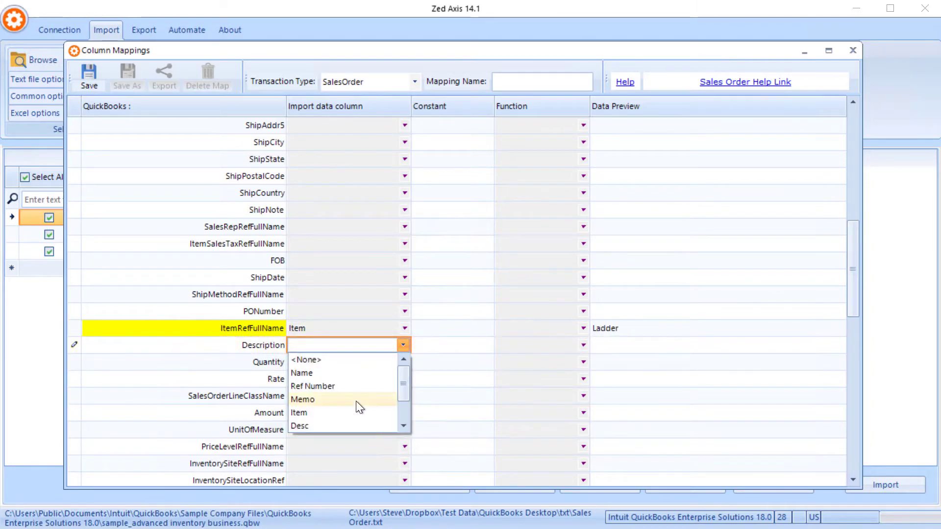
left_click(355, 401)
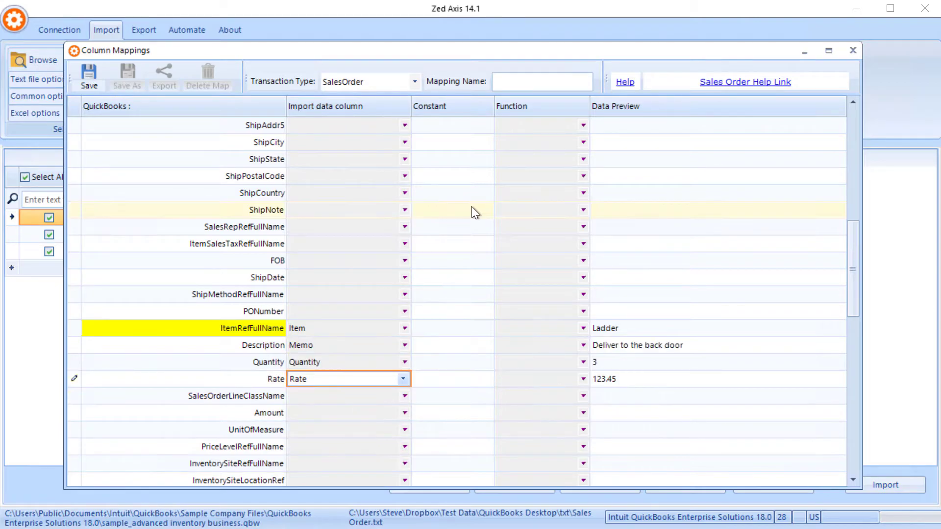
Step: Name the mapping 'SO Map' and save it
left_click(509, 84)
type("S")
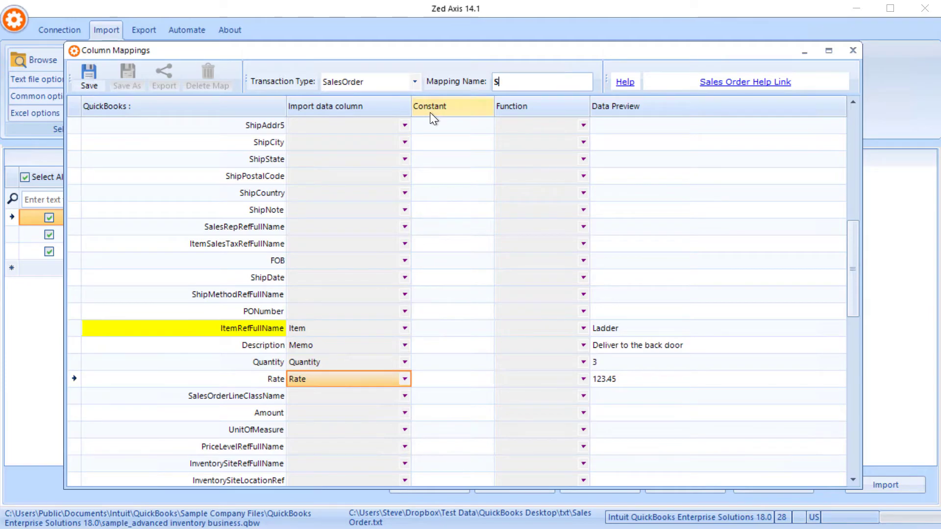
type("O Map")
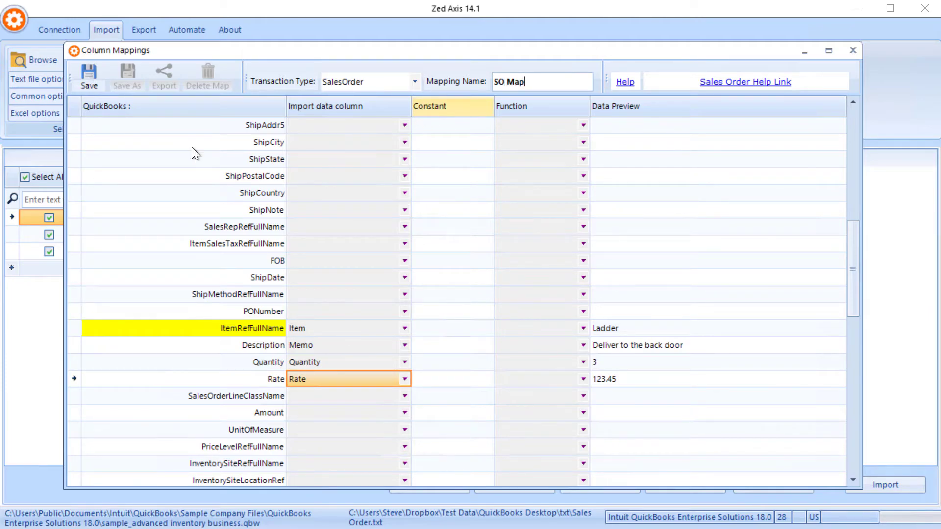
left_click(90, 81)
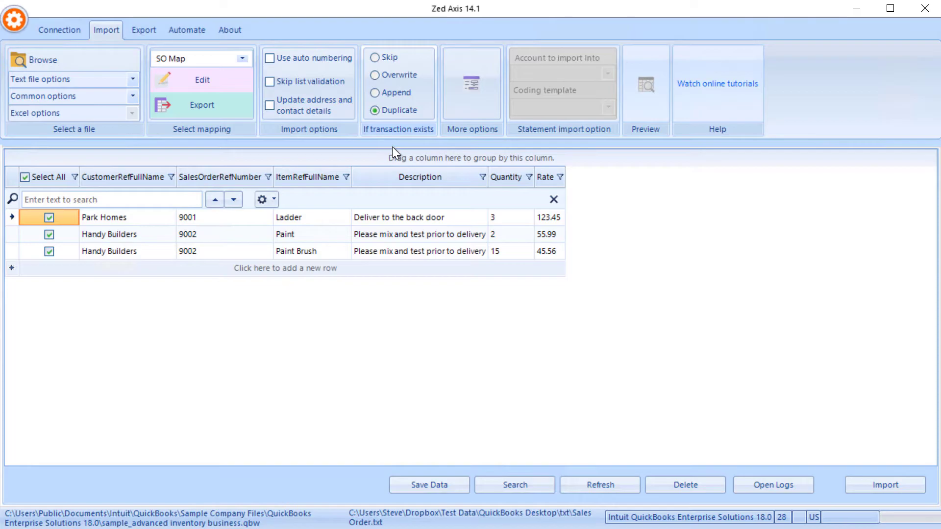
Step: Import sales orders 9001 and 9002, then view order 9001 for Park Homes in QuickBooks
left_click(875, 489)
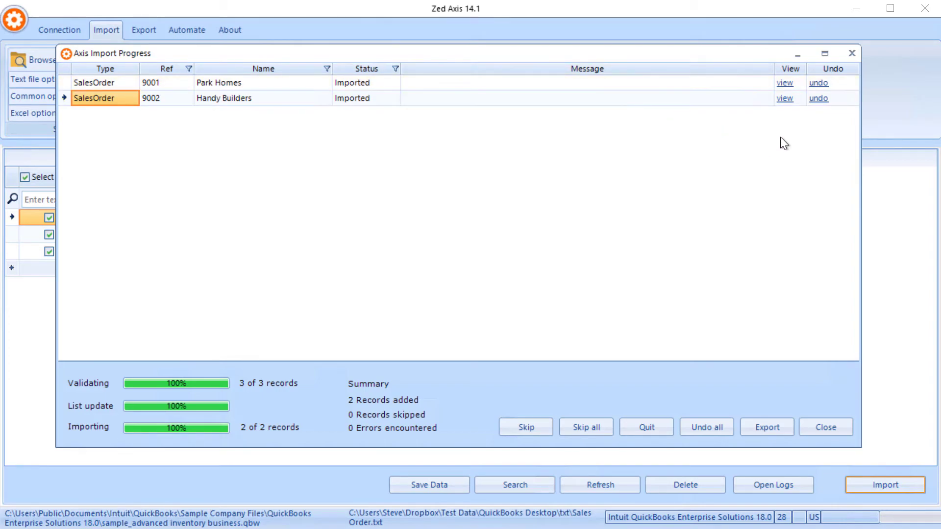
left_click(786, 83)
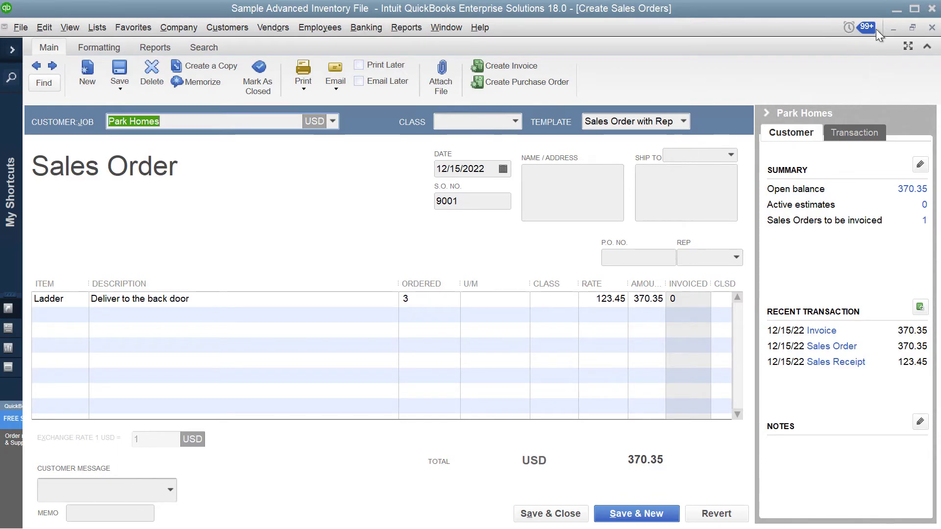
Step: View imported order 9002 for Handy Builders in QuickBooks, minimizing QuickBooks after each check
left_click(896, 13)
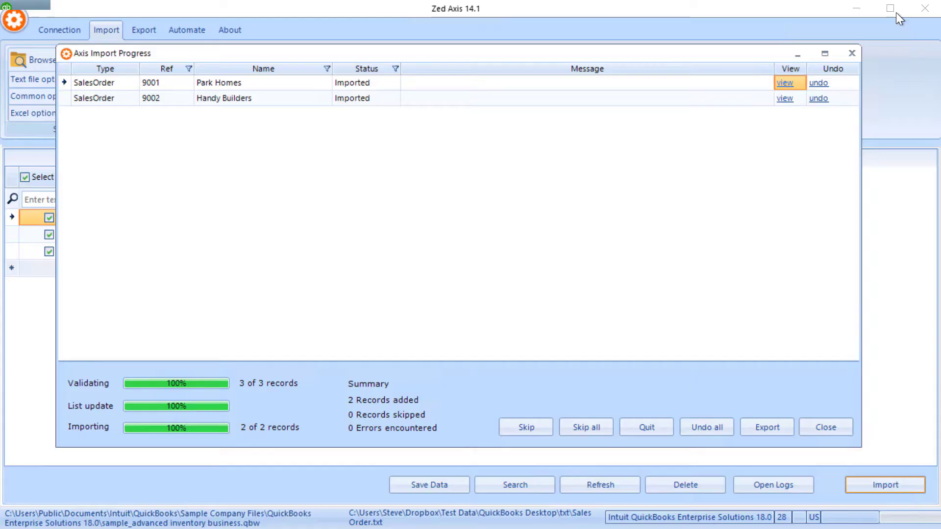
left_click(785, 98)
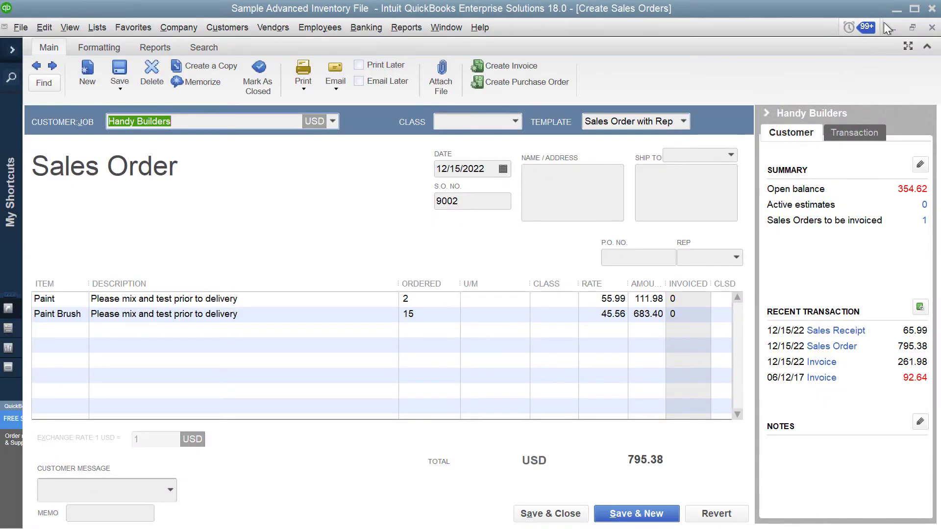
left_click(893, 10)
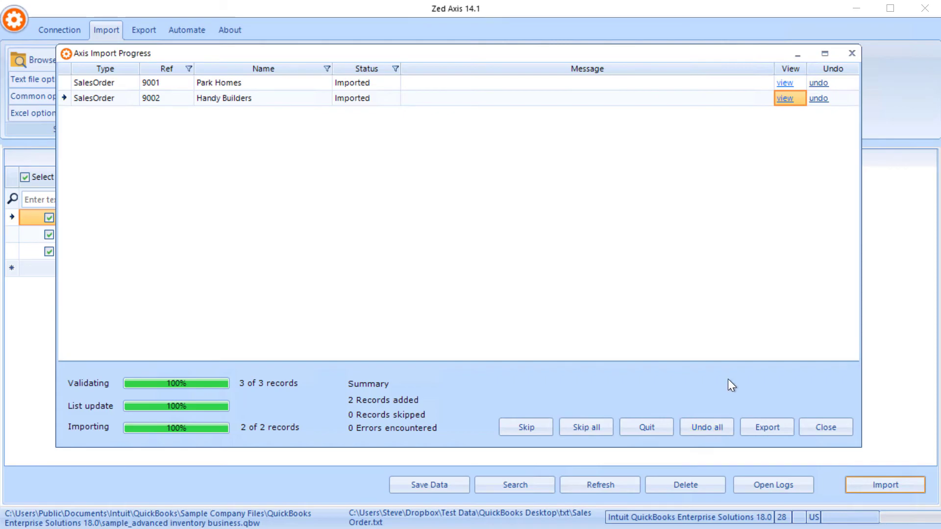
Step: Close the Axis Import Progress results showing 2 records added, 0 errors
left_click(815, 423)
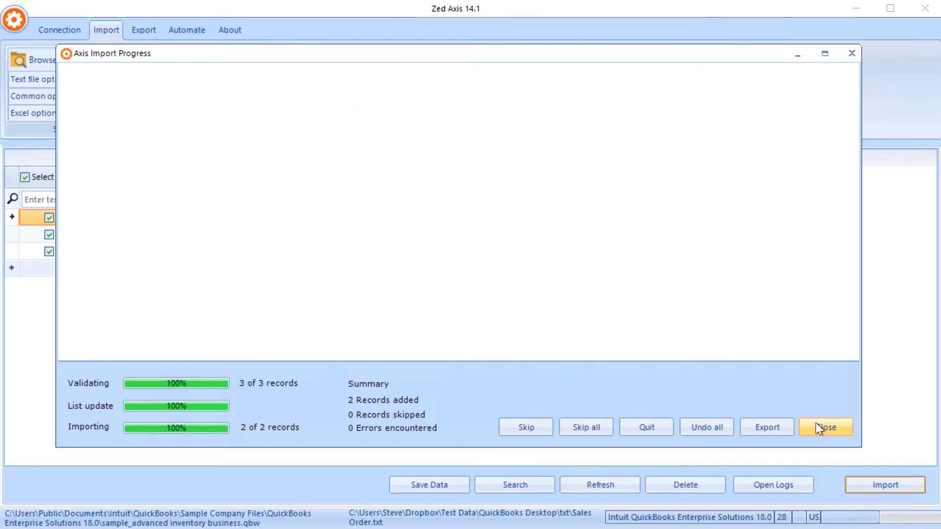